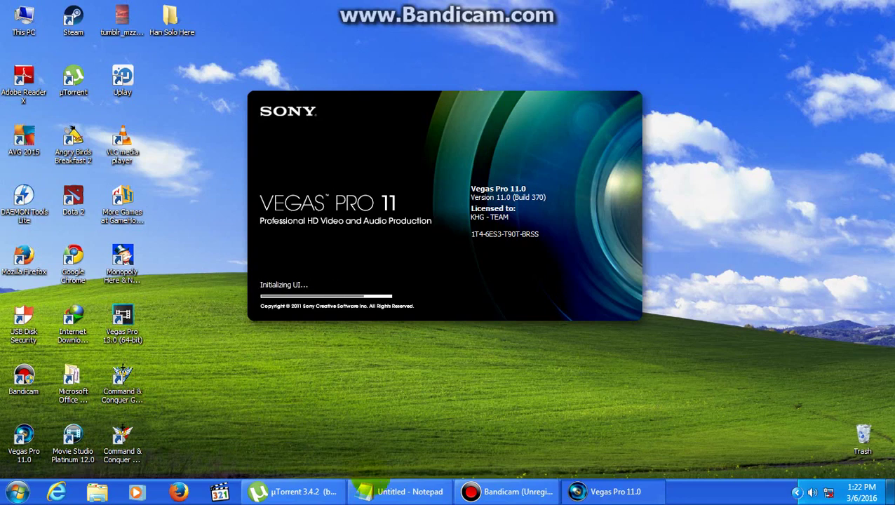
Look at the pitch notes in Notepad.
left_click(383, 491)
left_click(382, 491)
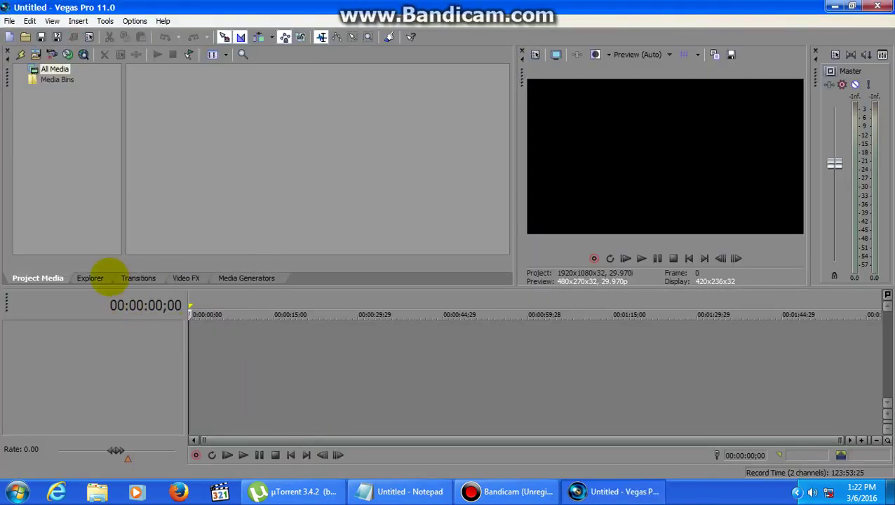
Add the FremantleMedia (2007) 60FPS video from the Video Logos folder to the start of the timeline.
left_click(102, 278)
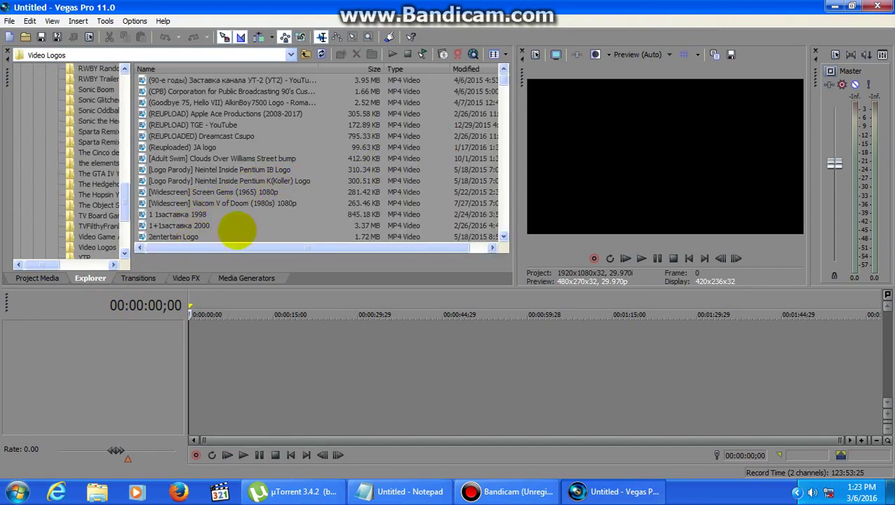
left_click(504, 98)
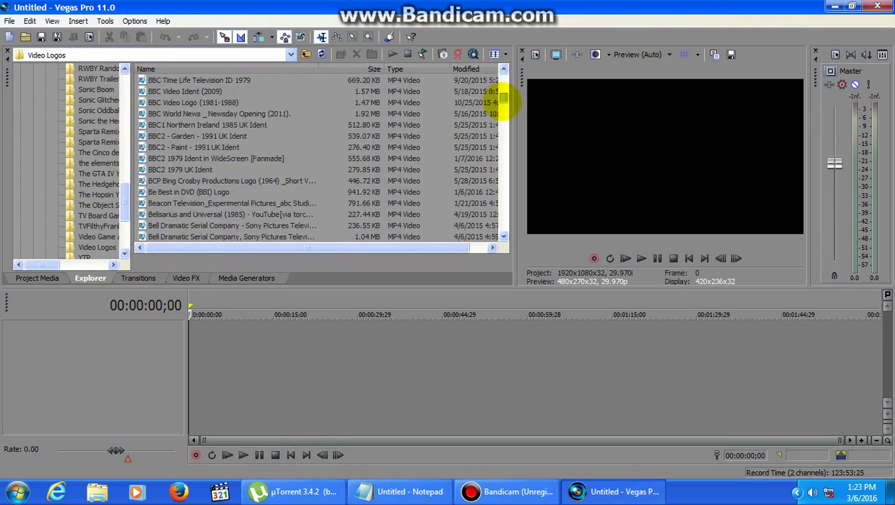
left_click_drag(504, 97, 504, 134)
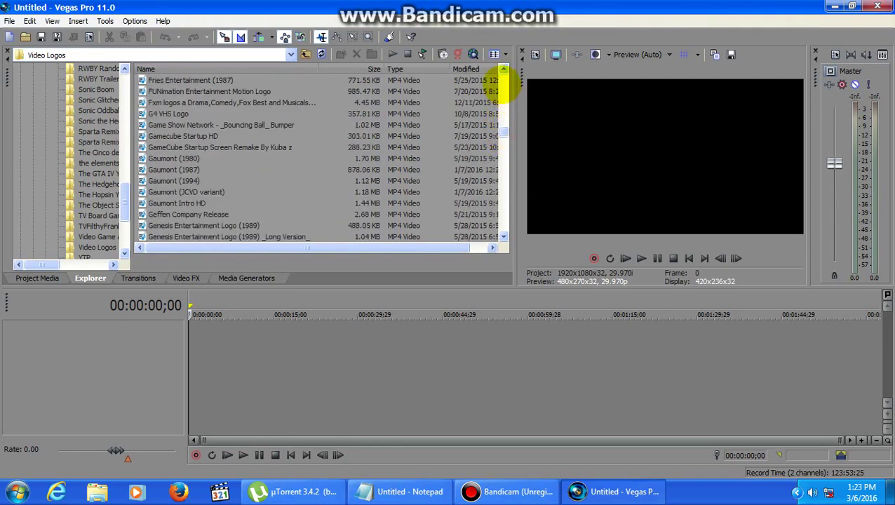
left_click(504, 70)
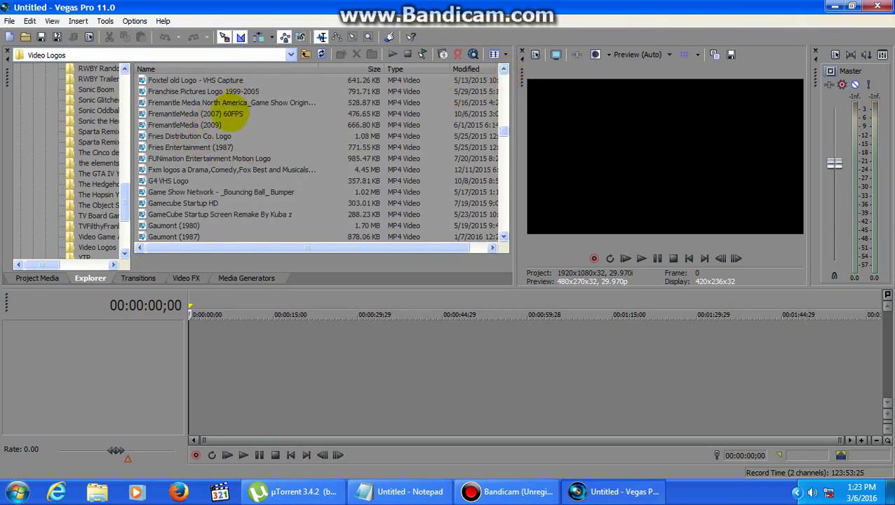
left_click_drag(224, 114, 186, 351)
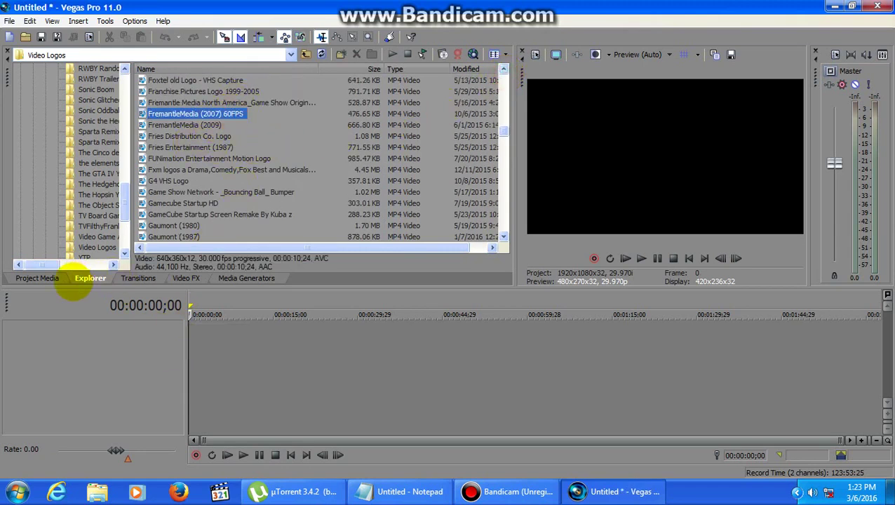
left_click(59, 278)
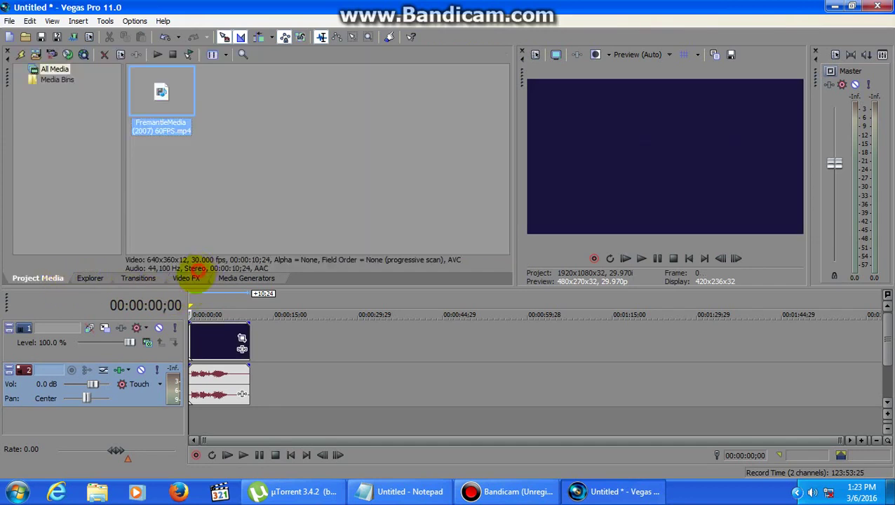
Apply the Invert video effect with the 100% Inversion preset to the FremantleMedia clip.
left_click(190, 277)
scroll(112, 118, "down", 5)
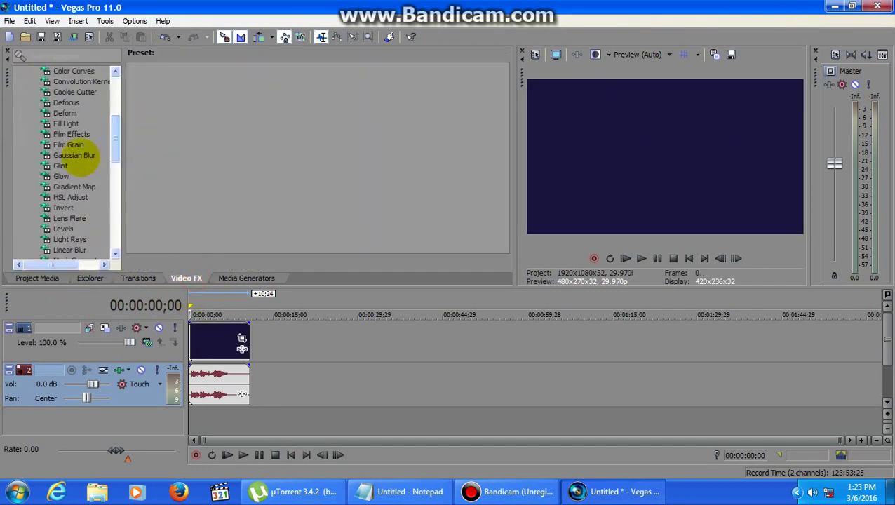
left_click(63, 208)
left_click(382, 94)
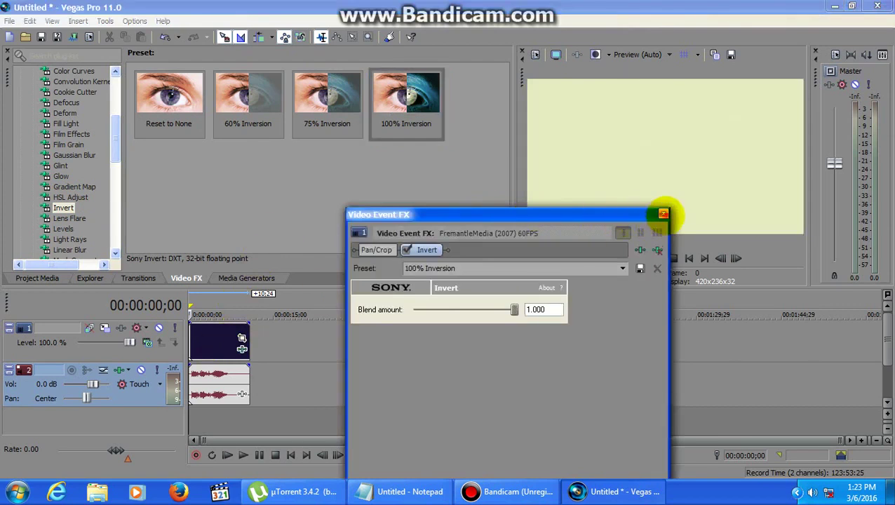
left_click(663, 214)
Apply the Gradient Map video effect with the Khord preset to the FremantleMedia clip.
left_click(74, 187)
scroll(315, 88, "down", 5)
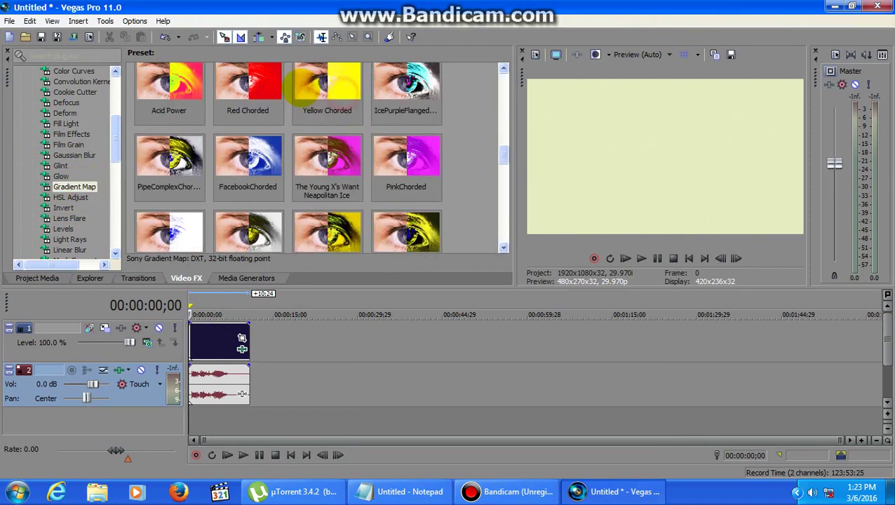
scroll(316, 90, "down", 6)
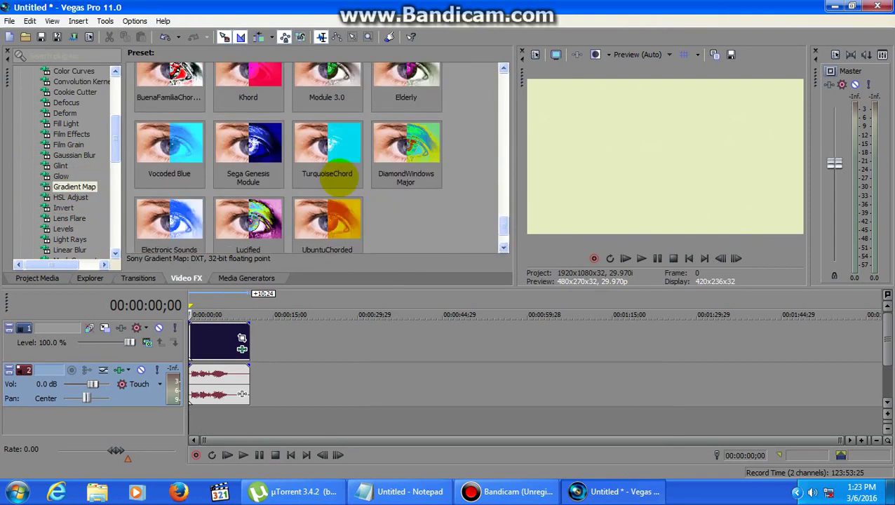
scroll(323, 190, "up", 2)
scroll(280, 170, "up", 2)
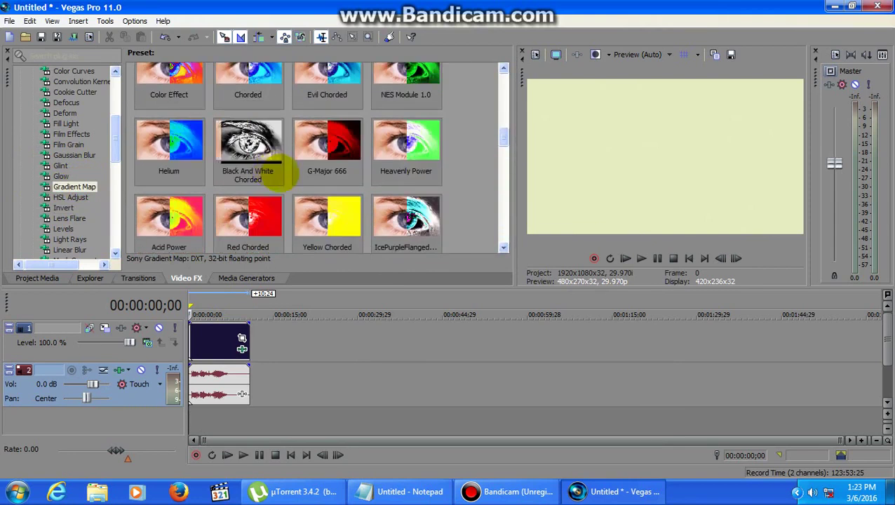
scroll(275, 170, "up", 4)
scroll(275, 171, "down", 2)
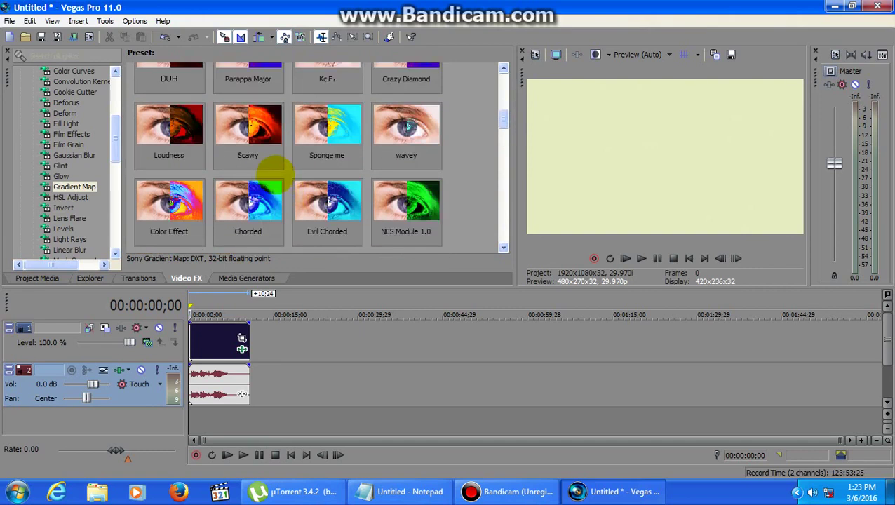
scroll(275, 171, "down", 2)
scroll(224, 165, "up", 5)
scroll(309, 171, "down", 3)
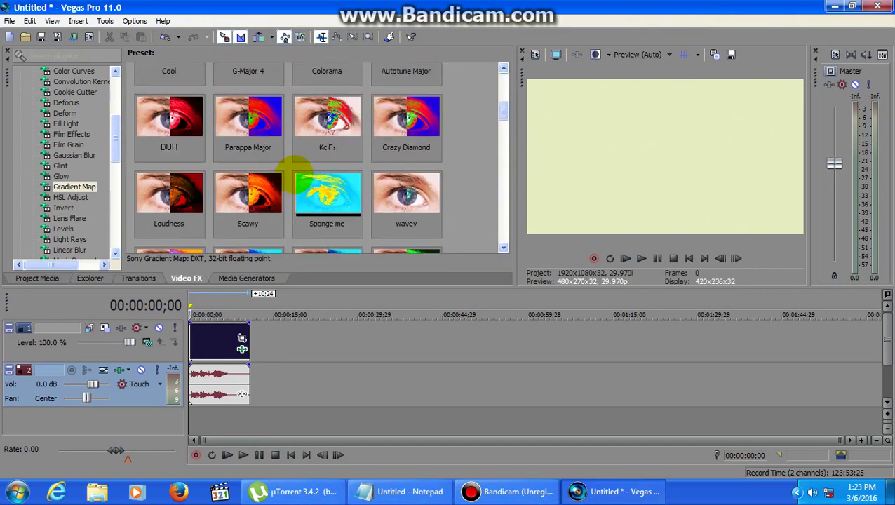
scroll(302, 172, "down", 6)
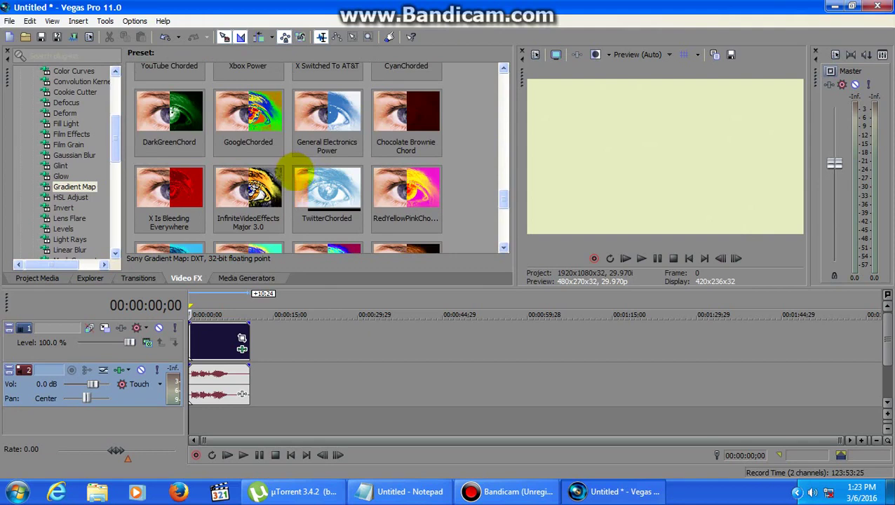
scroll(300, 176, "up", 2)
scroll(287, 177, "down", 4)
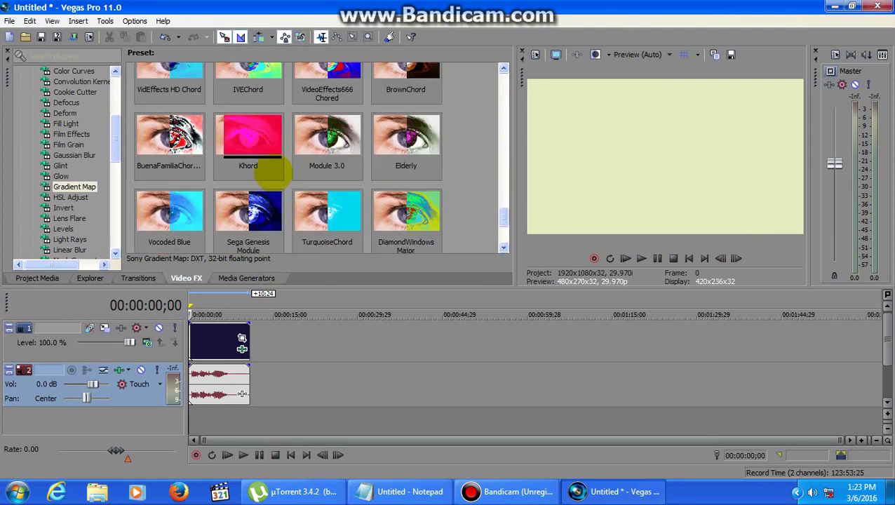
left_click_drag(269, 172, 218, 338)
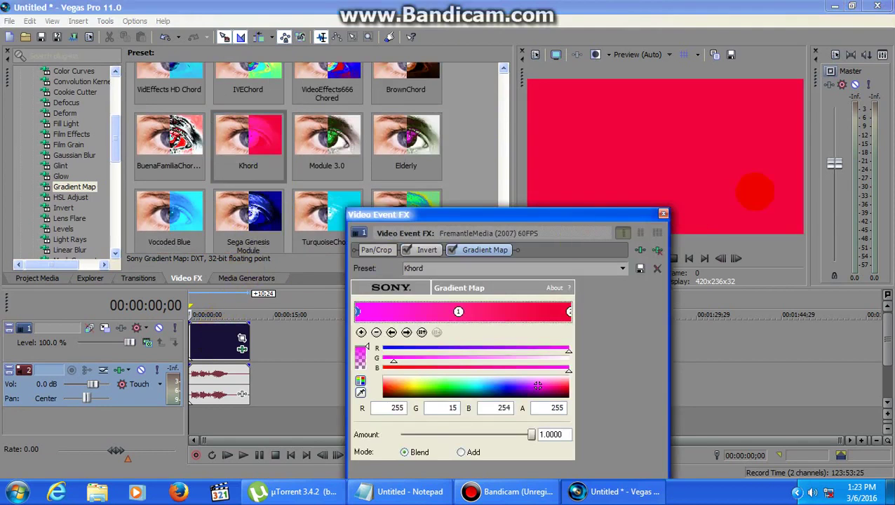
left_click(664, 214)
Add the Pitch Shift plug-in to the FremantleMedia clip's audio event.
left_click(201, 381)
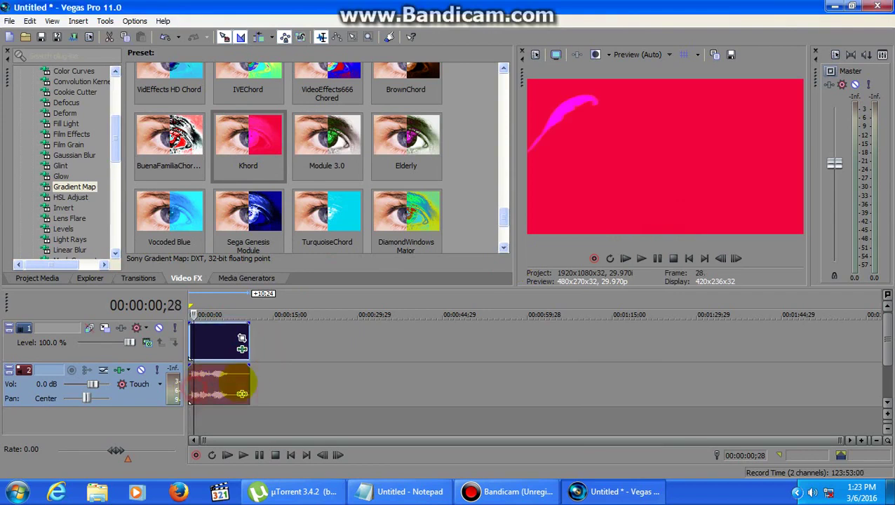
left_click(243, 393)
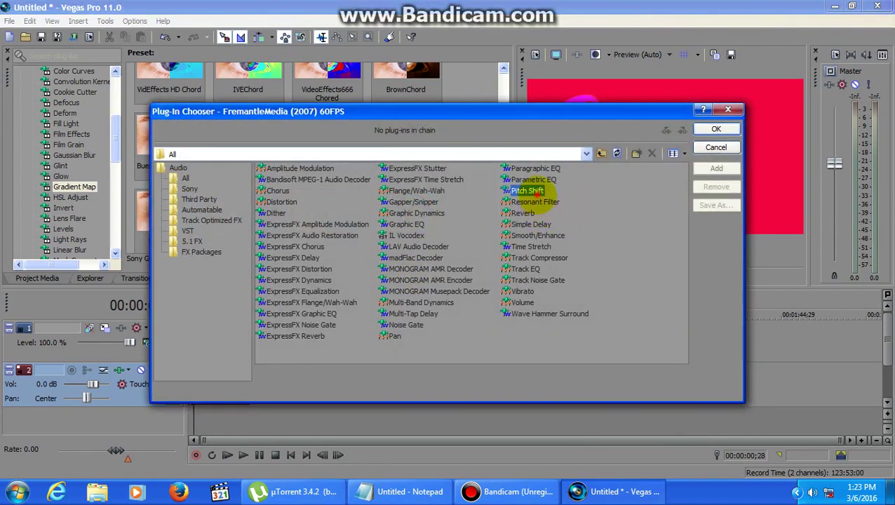
left_click(716, 128)
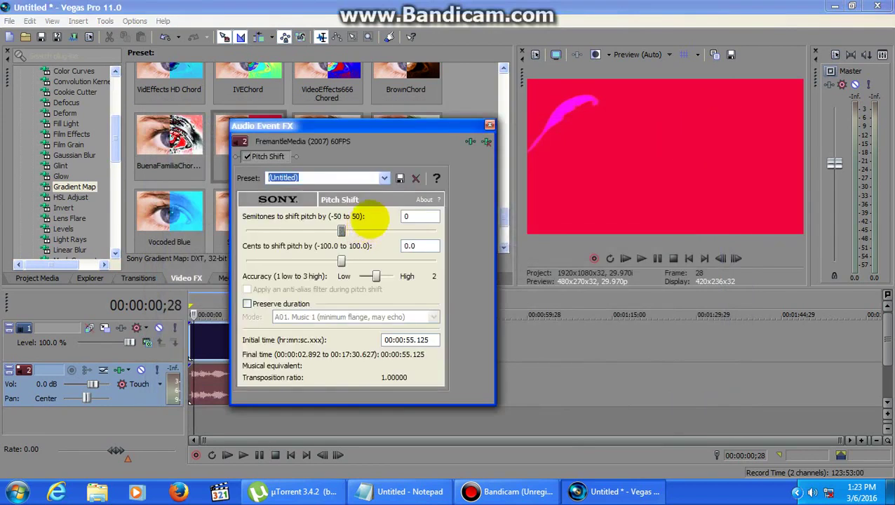
Preserve duration in Pitch Shift with mode A17. Drums, unpitched (minimum echo), and set the shift to 12 semitones.
left_click(281, 303)
left_click(329, 317)
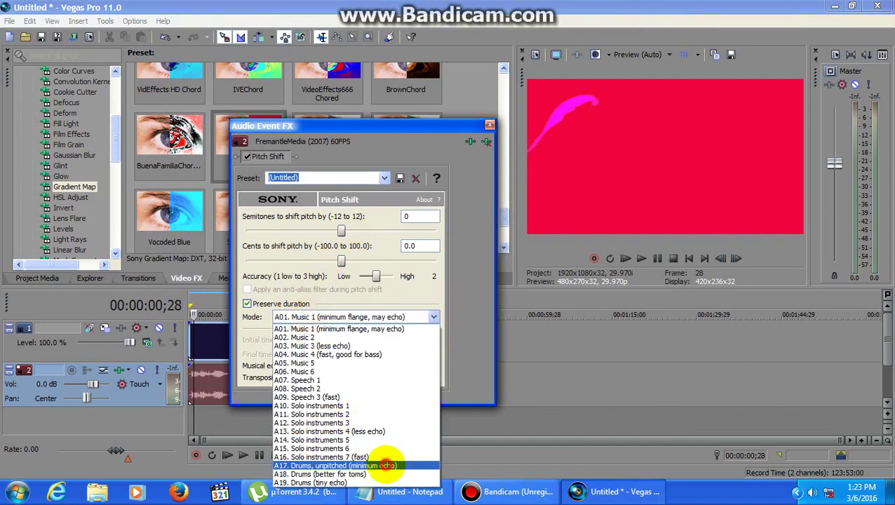
left_click(387, 466)
left_click_drag(342, 230, 550, 152)
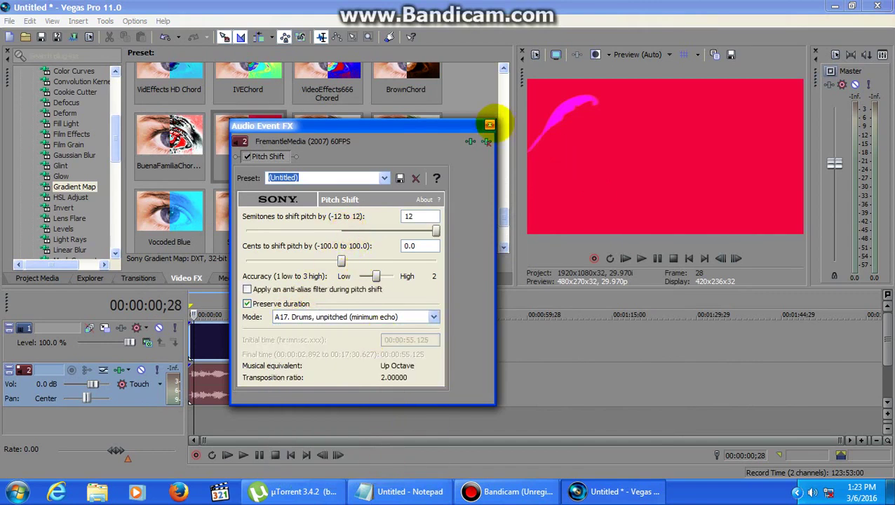
Check the list of semitone values in Notepad and close the clip's Pitch Shift settings.
left_click(410, 491)
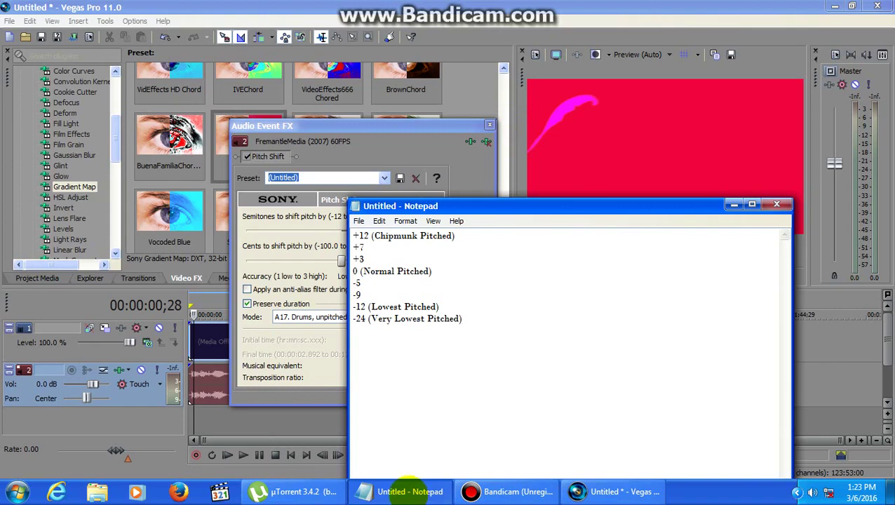
left_click(409, 491)
left_click(490, 125)
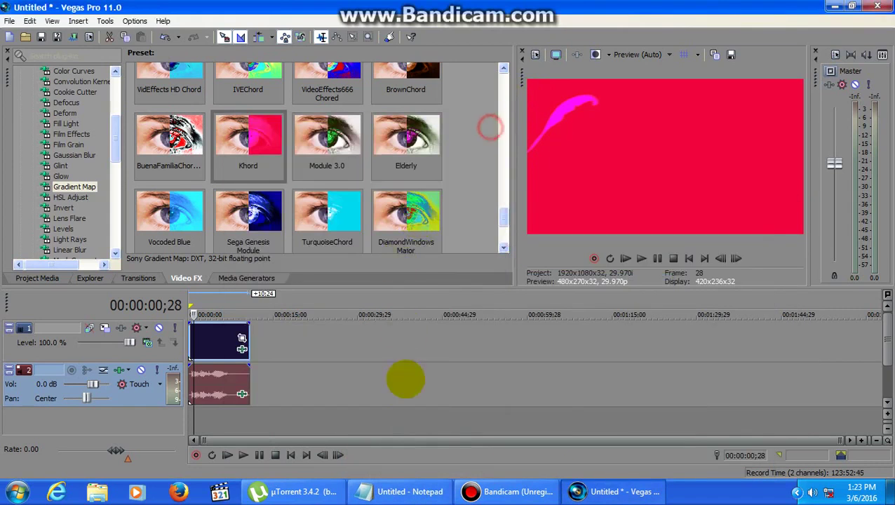
Duplicate the pitch-shifted audio track.
left_click(372, 386)
right_click(374, 387)
left_click(400, 275)
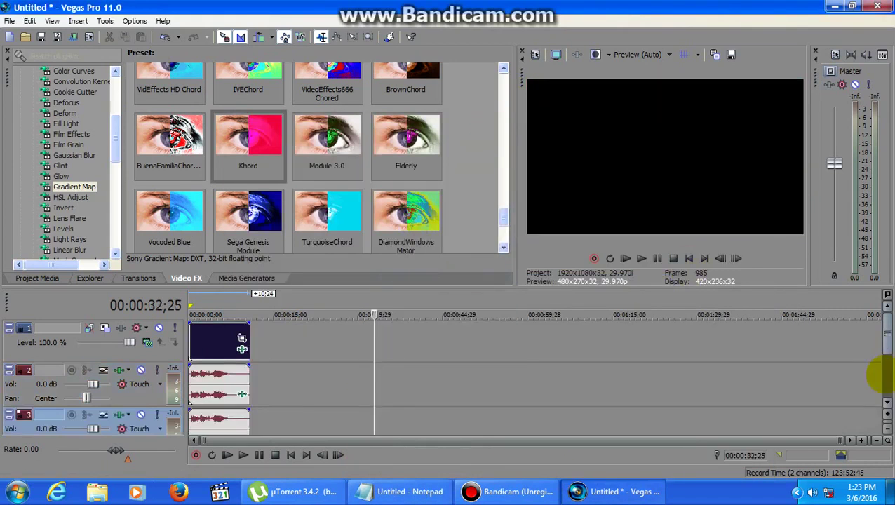
Set the Pitch Shift on track 3's audio event to 7 semitones.
left_click(888, 402)
left_click(240, 397)
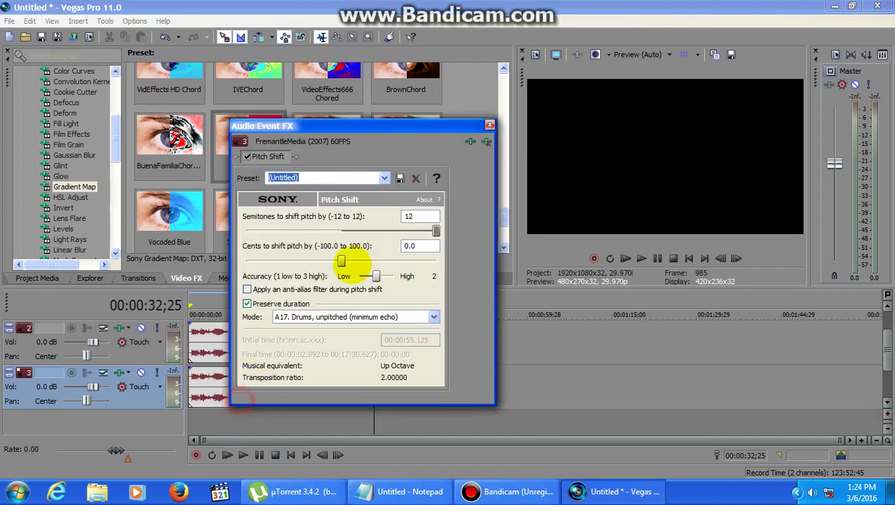
double_click(416, 217)
type("7")
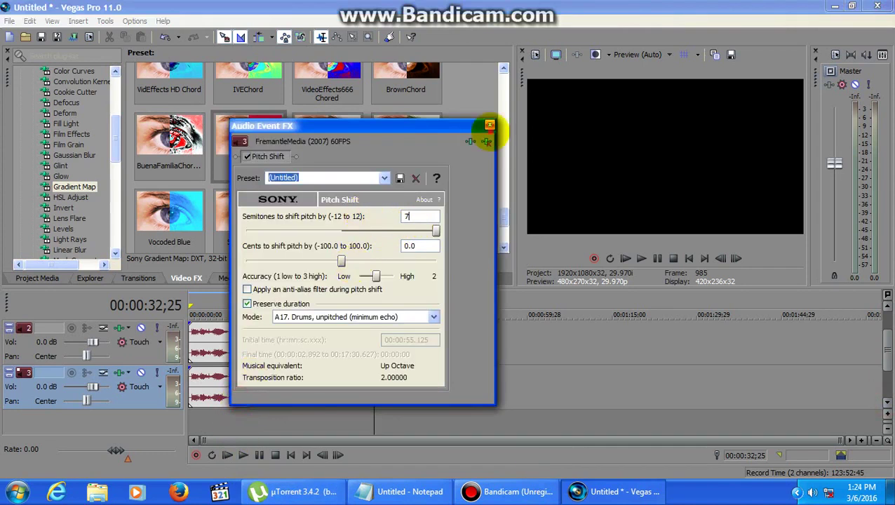
left_click(489, 126)
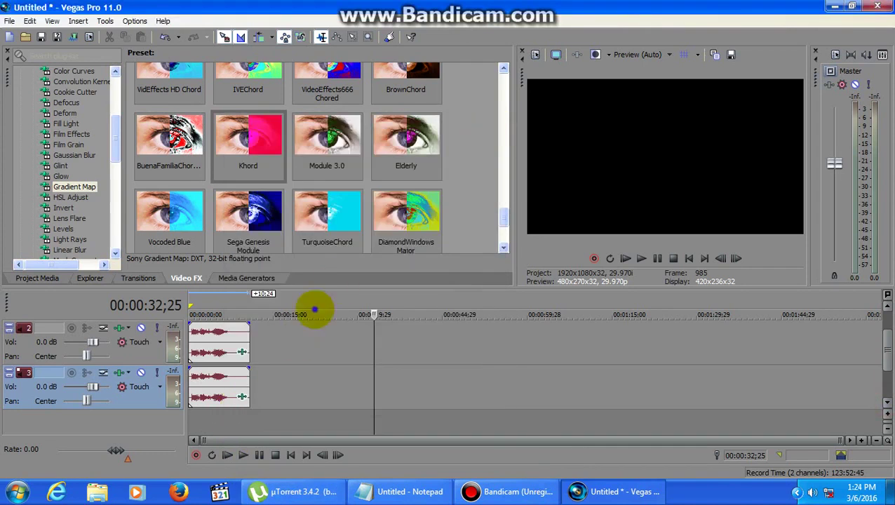
Duplicate audio track 3 and set the Pitch Shift on the copy's event to 3 semitones.
left_click_drag(240, 379, 240, 416)
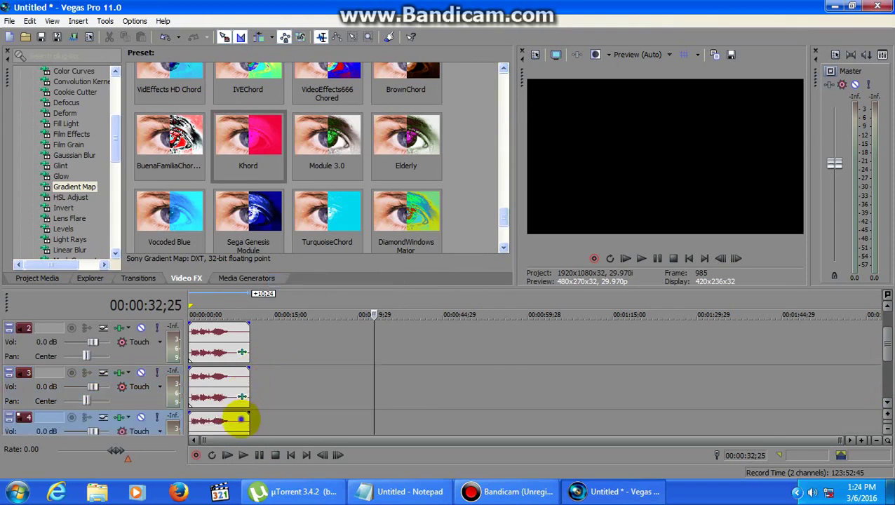
right_click(240, 417)
left_click(336, 152)
double_click(425, 215)
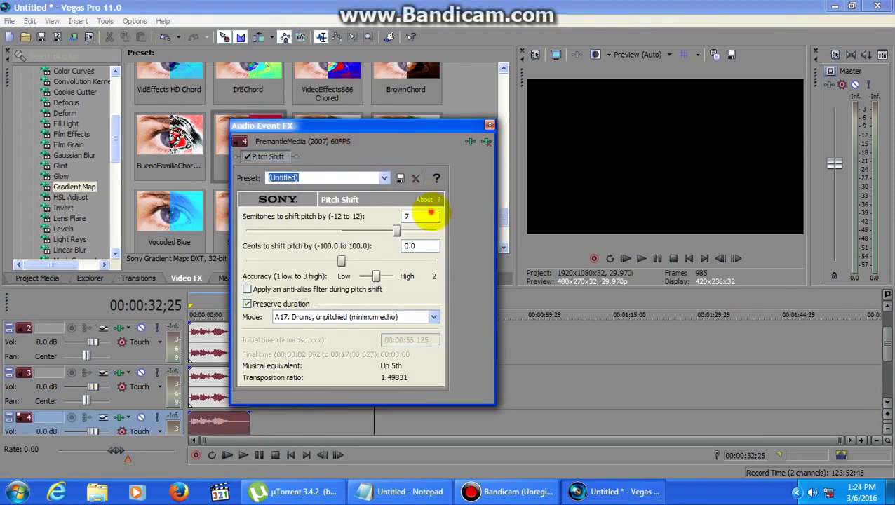
type("3")
left_click(415, 247)
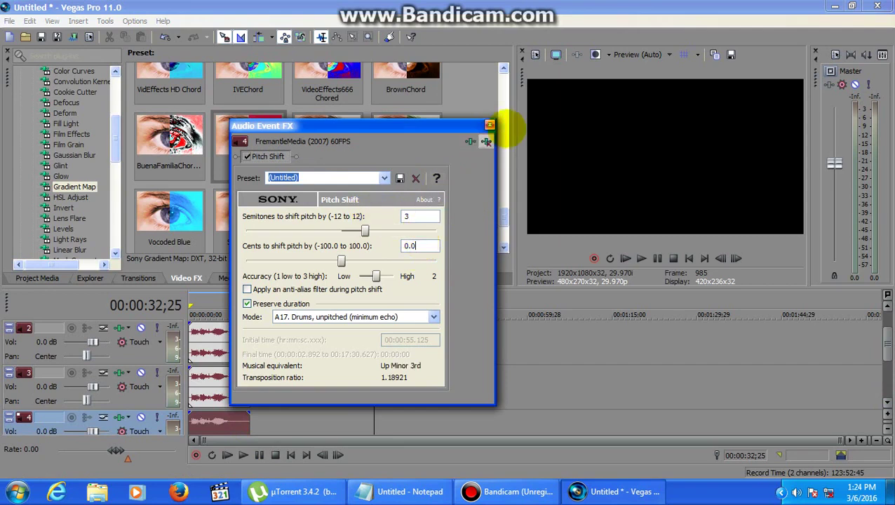
left_click(489, 124)
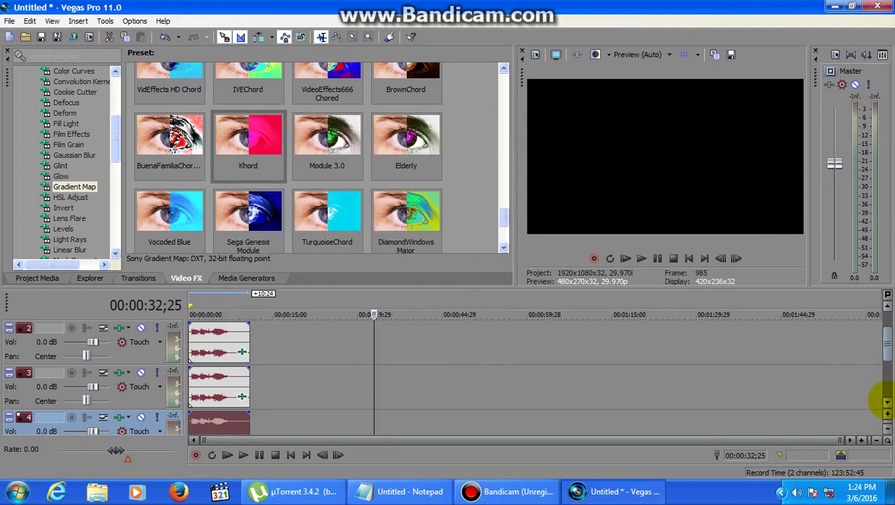
Duplicate audio track 4 and remove the Pitch Shift effect from the event on the new track 5.
left_click(888, 402)
left_click(888, 402)
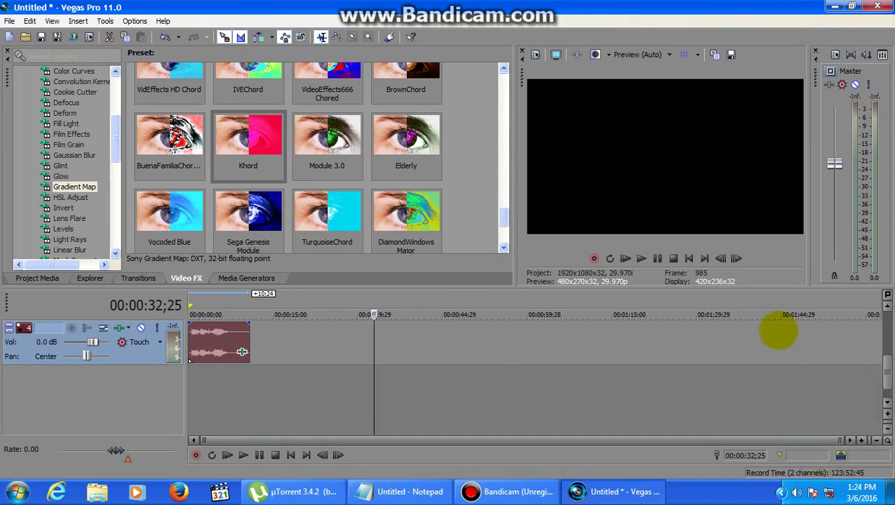
right_click(777, 330)
left_click(836, 371)
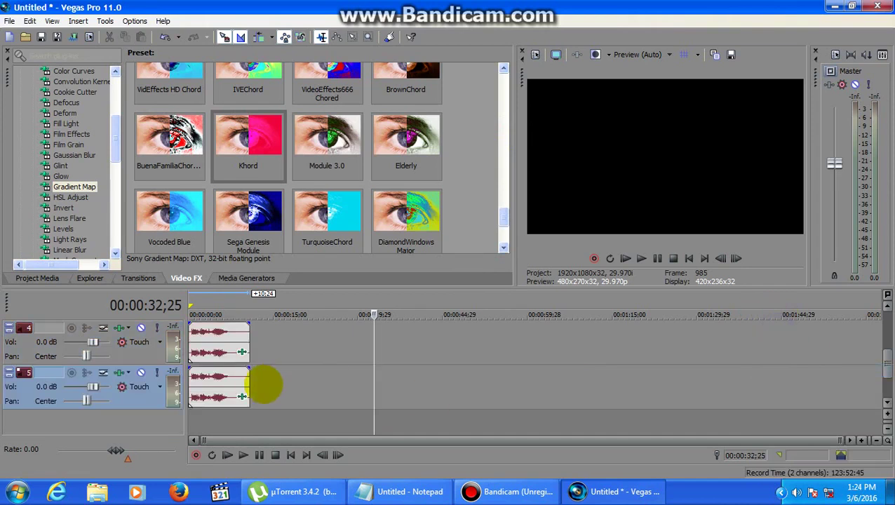
left_click(241, 397)
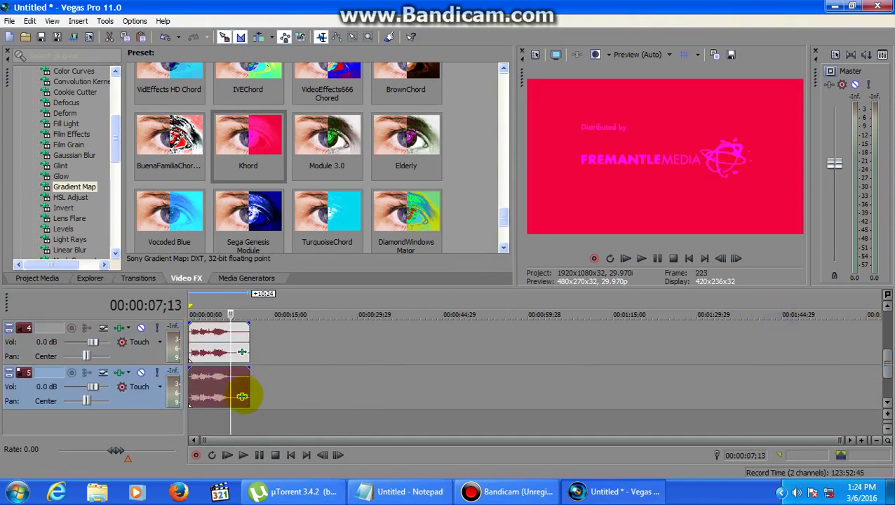
left_click(241, 397)
left_click(487, 141)
left_click(489, 125)
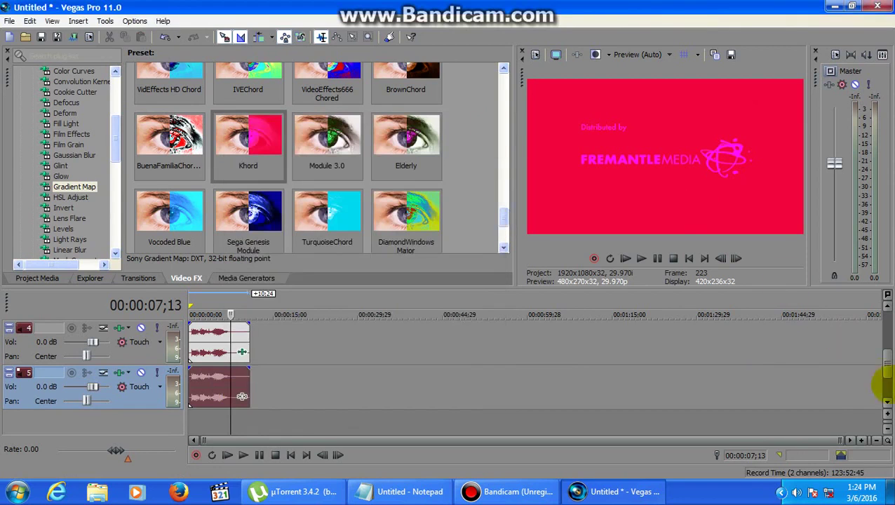
Place another copy of the pitch-shifted FremantleMedia audio event on a new track below track 5.
left_click(887, 402)
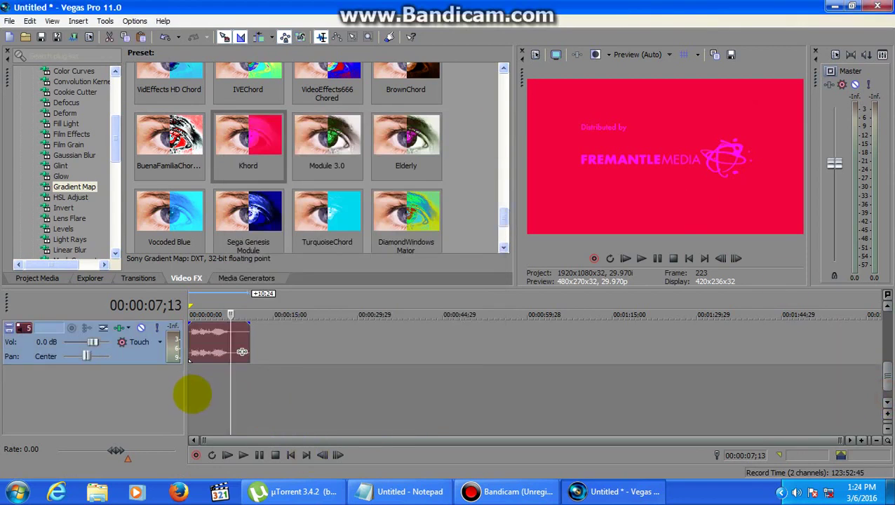
left_click(191, 389)
key("End")
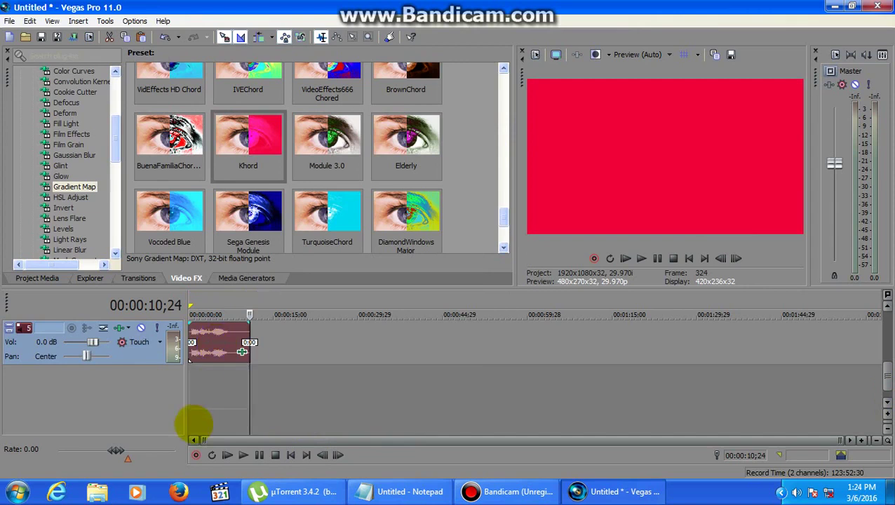
key("ctrl+z")
Check the semitone list in Notepad and set the Pitch Shift on track 6's audio event to -5 semitones.
left_click(242, 397)
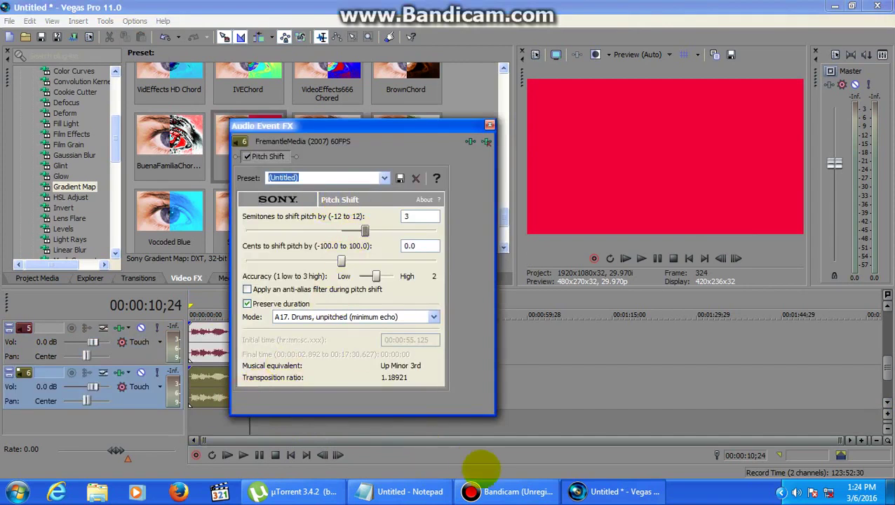
left_click(407, 492)
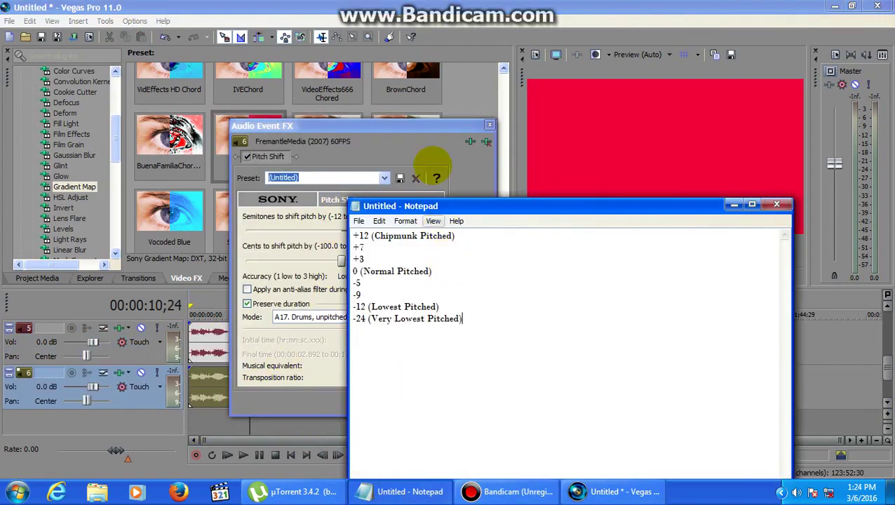
left_click(410, 133)
left_click_drag(363, 229, 302, 230)
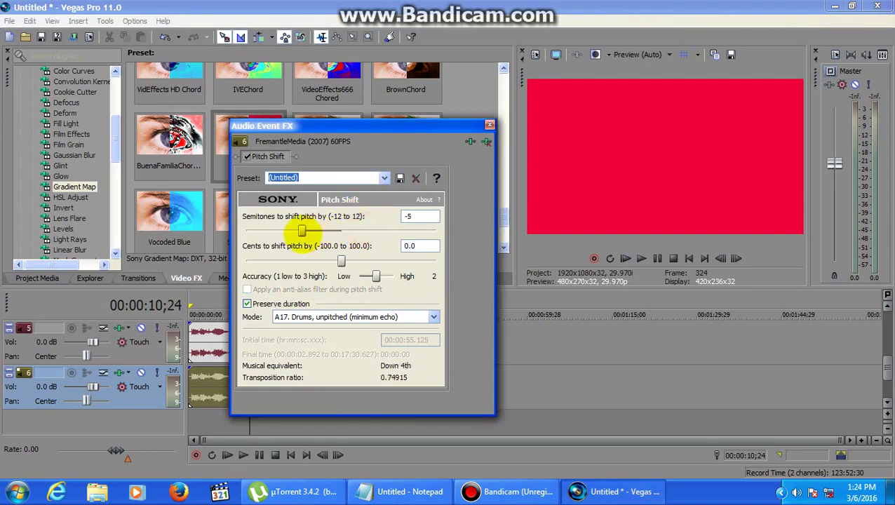
left_click(490, 125)
Duplicate audio track 6 and set the Pitch Shift on the copy's event to -9 semitones.
right_click(326, 379)
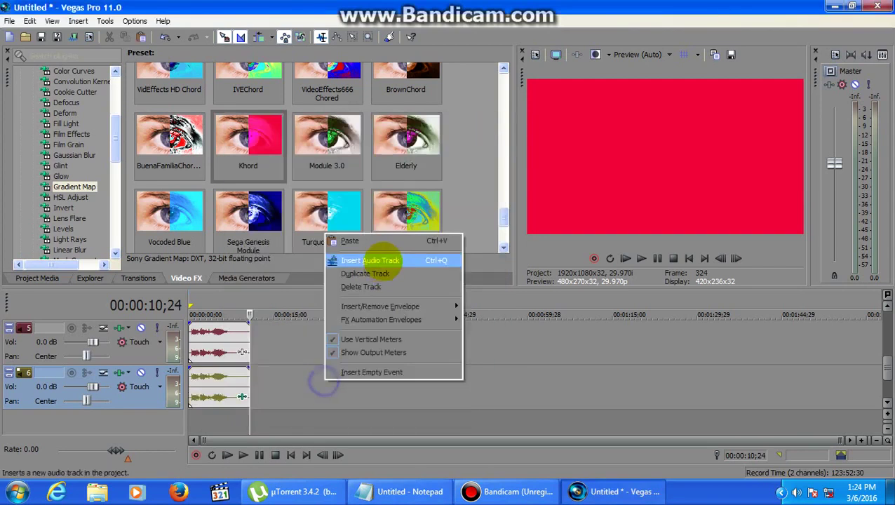
left_click(379, 261)
right_click(241, 419)
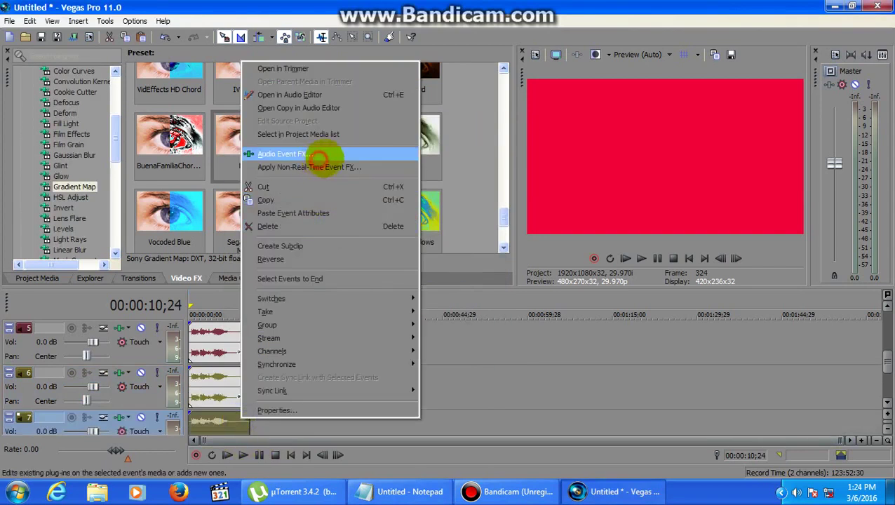
left_click(316, 154)
left_click(420, 217)
type("-")
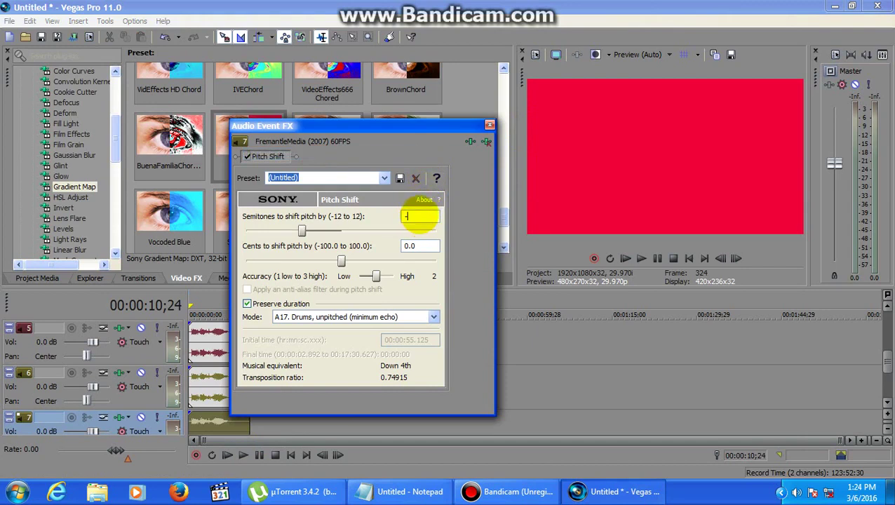
type("9")
left_click(431, 246)
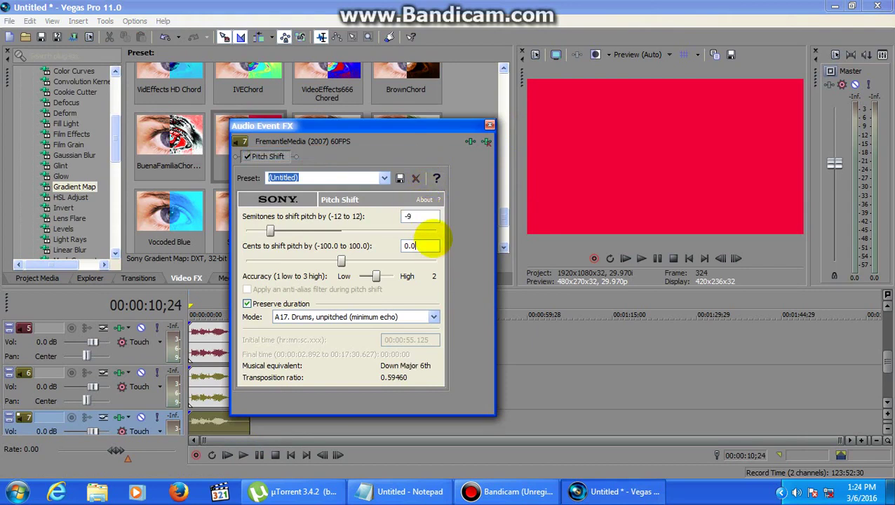
left_click(490, 125)
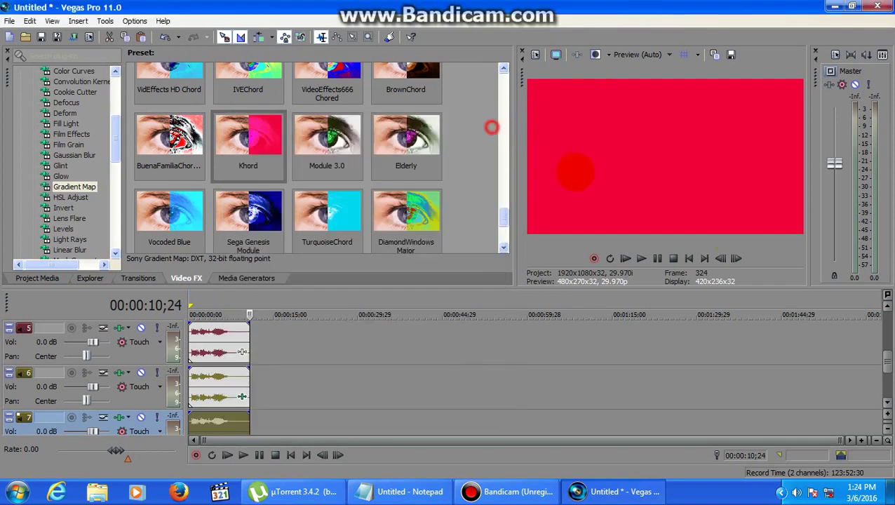
Duplicate audio track 7 and compare the copy's Pitch Shift settings with the semitone list in Notepad.
left_click(887, 402)
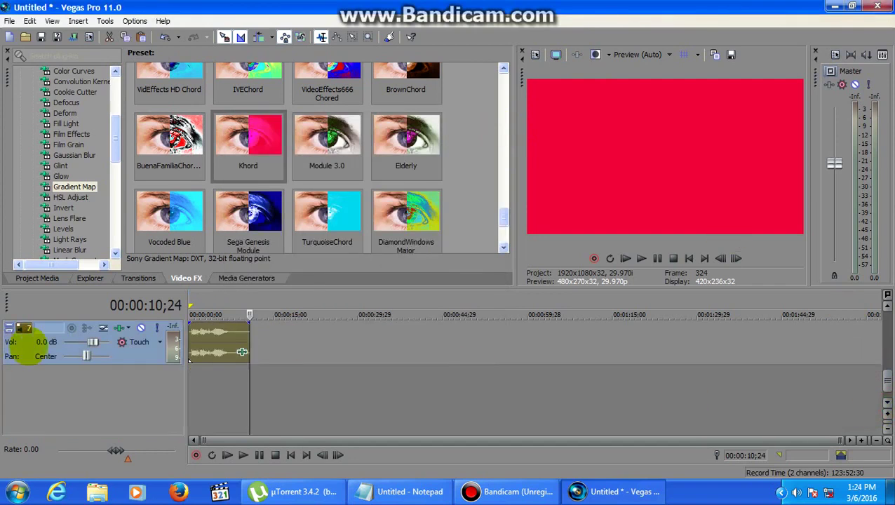
right_click(293, 336)
left_click(359, 234)
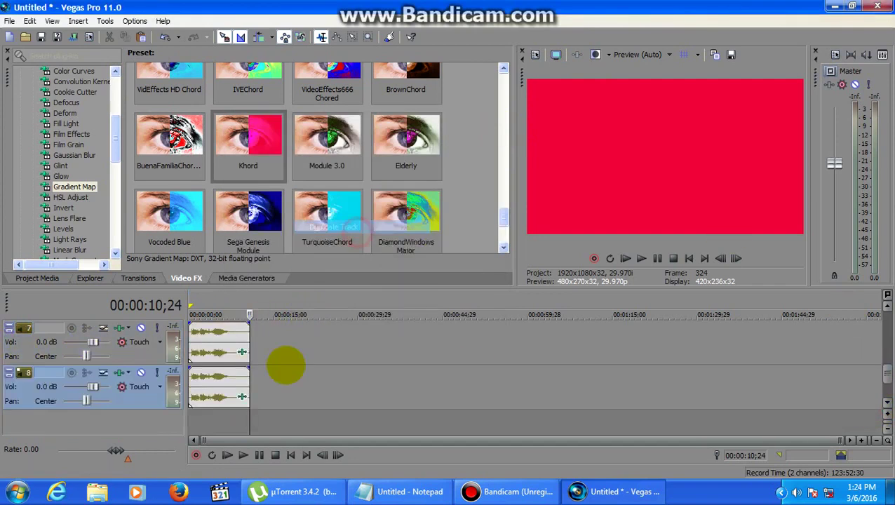
left_click(240, 397)
left_click(391, 490)
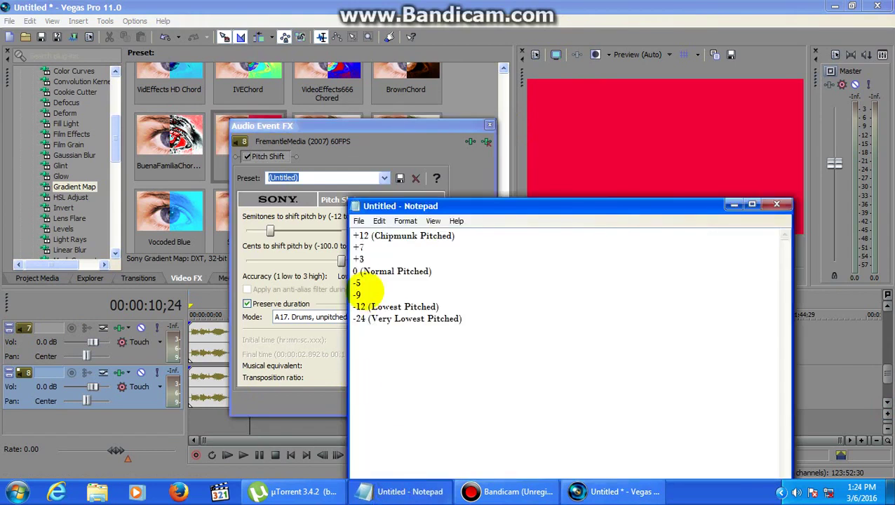
left_click(337, 371)
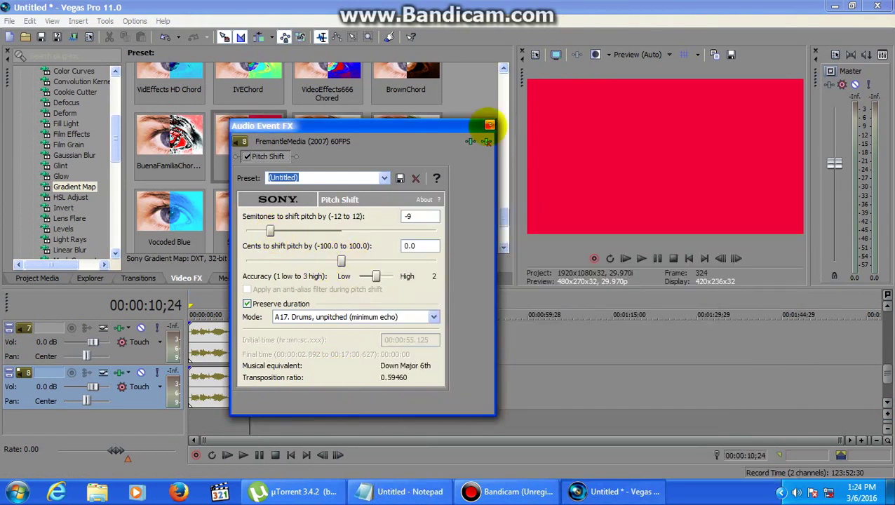
left_click(489, 124)
Duplicate audio track 8 and remove the Pitch Shift effect from the event on the new track 9.
right_click(317, 376)
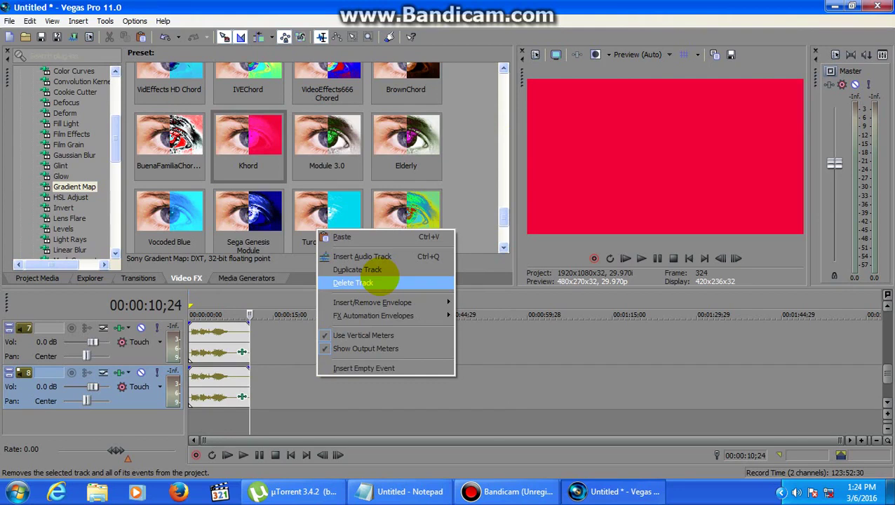
left_click(353, 282)
left_click(887, 404)
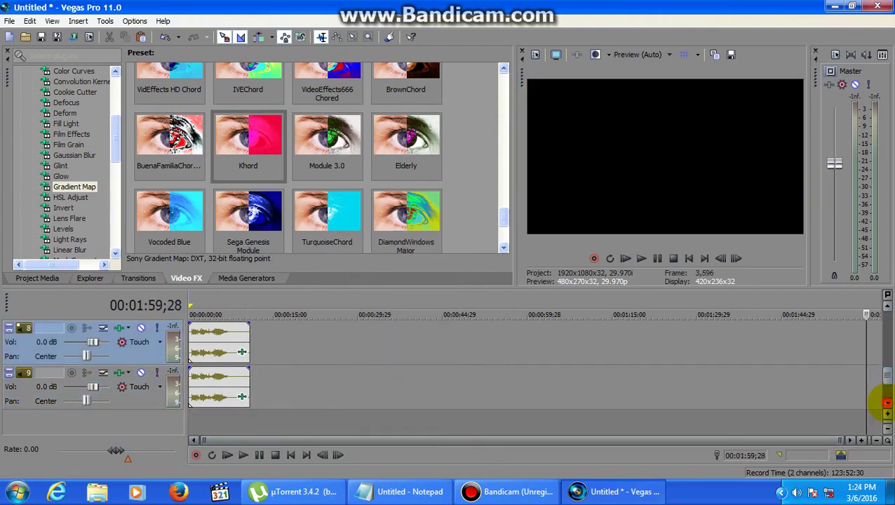
left_click(196, 417)
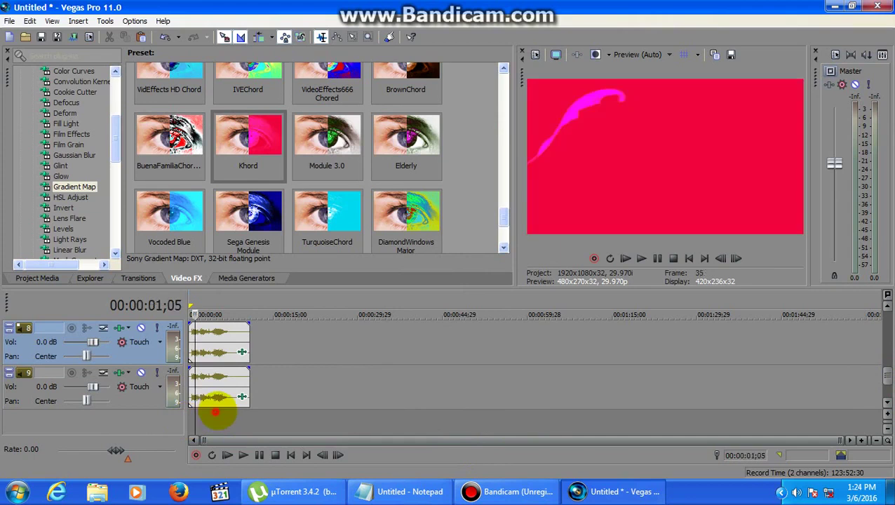
left_click(240, 397)
left_click(490, 126)
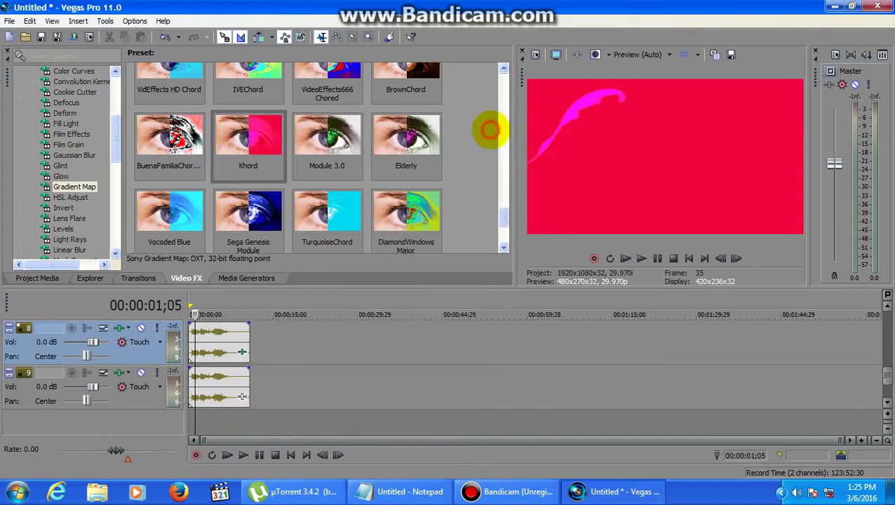
In the properties of track 9's event, set the pitch shift method to Classic with stretch attributes A17. Drums, unpitched (minimum echo).
right_click(228, 378)
left_click(260, 367)
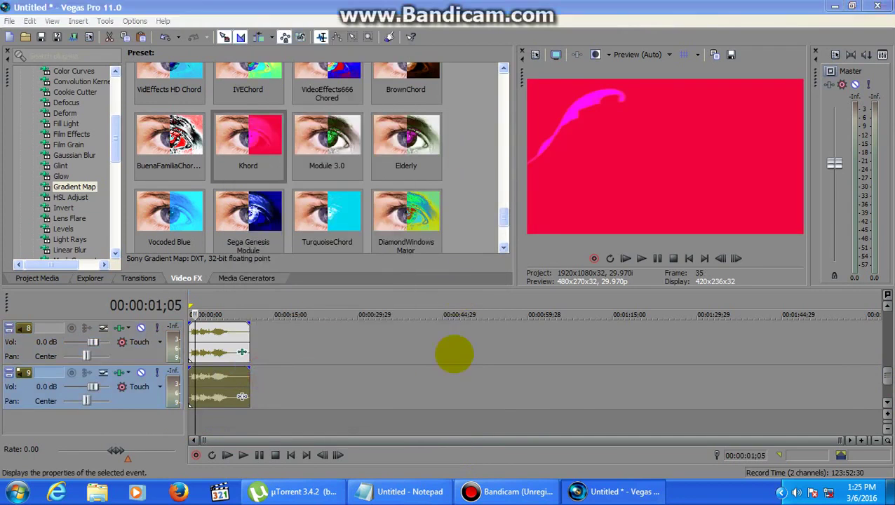
left_click(455, 215)
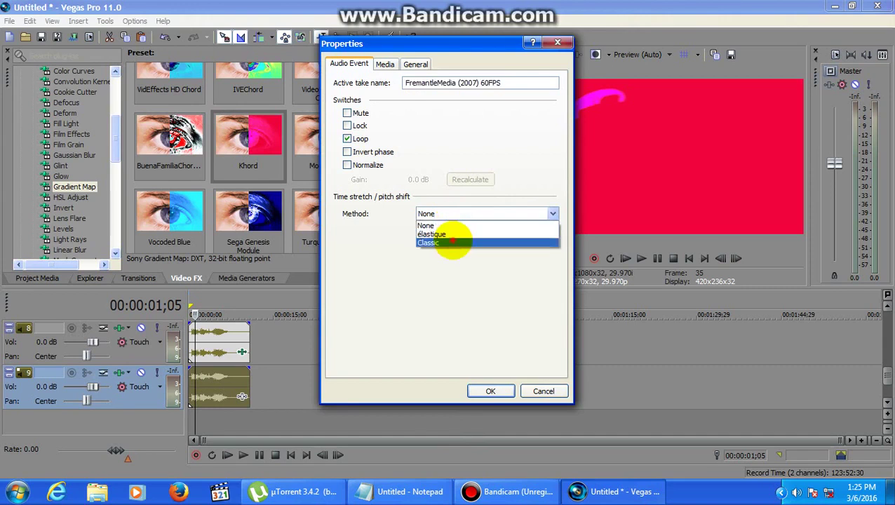
left_click(453, 242)
left_click(464, 233)
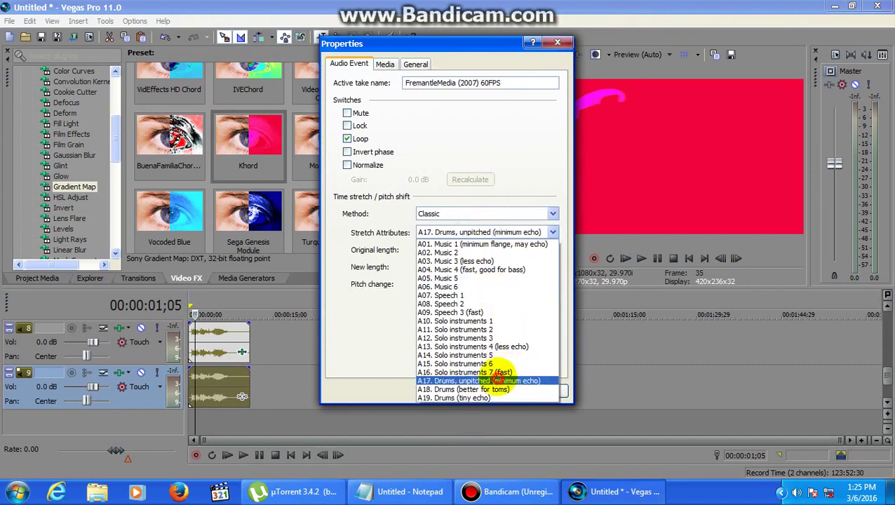
left_click(498, 380)
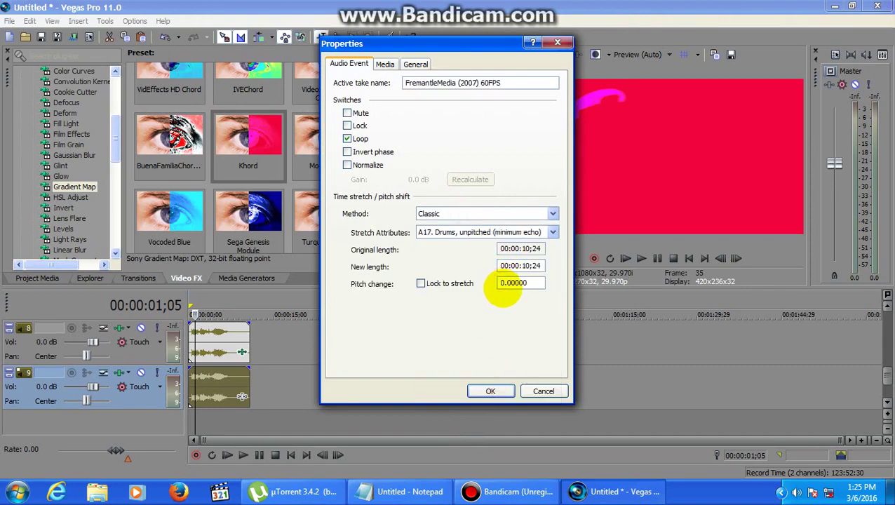
Set the pitch change of track 9's audio event to -24 and apply the properties.
left_click_drag(505, 284, 500, 283)
type("-")
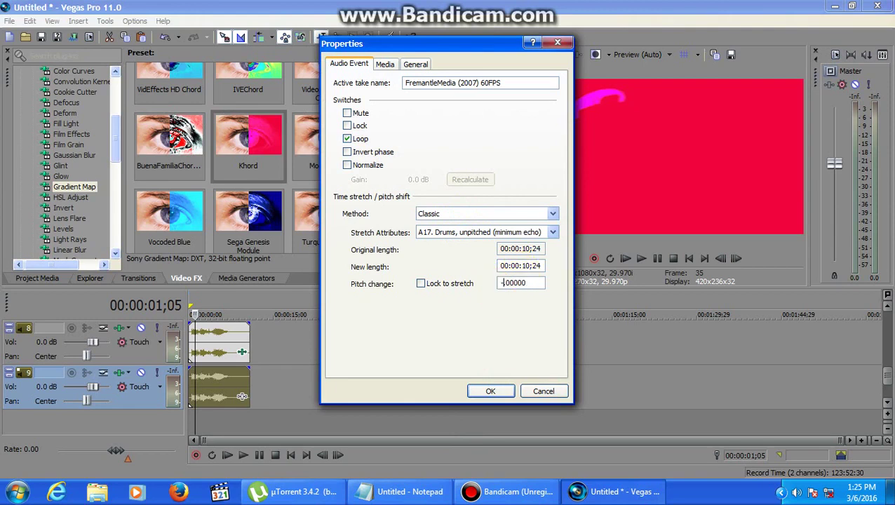
type("24")
left_click(490, 391)
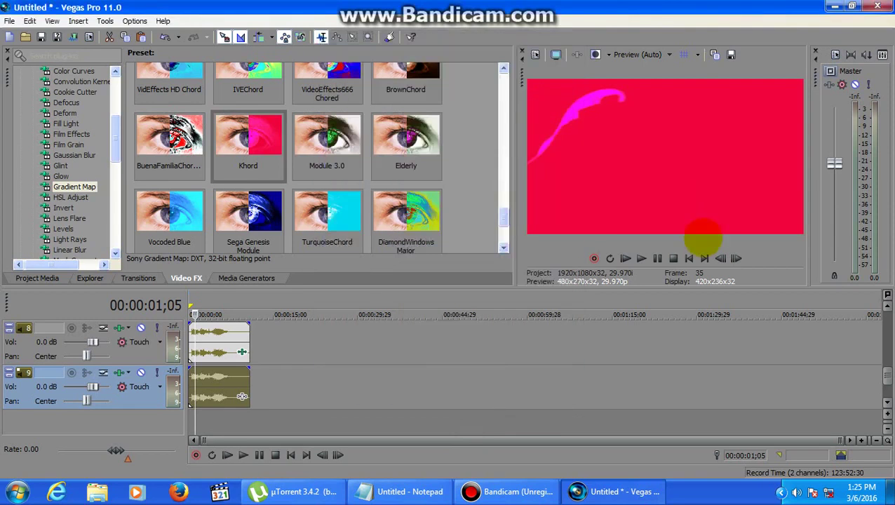
Play the project from the start and set the video preview quality to Preview (Quarter).
left_click(689, 258)
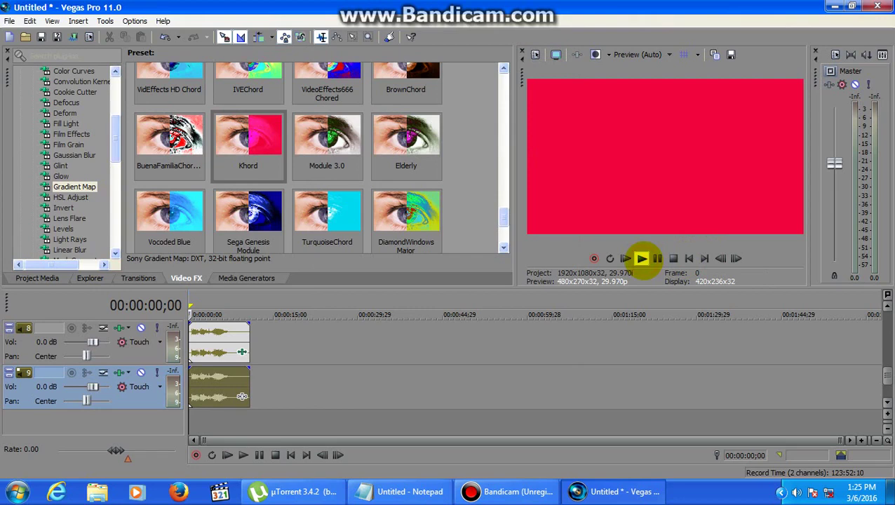
left_click(642, 258)
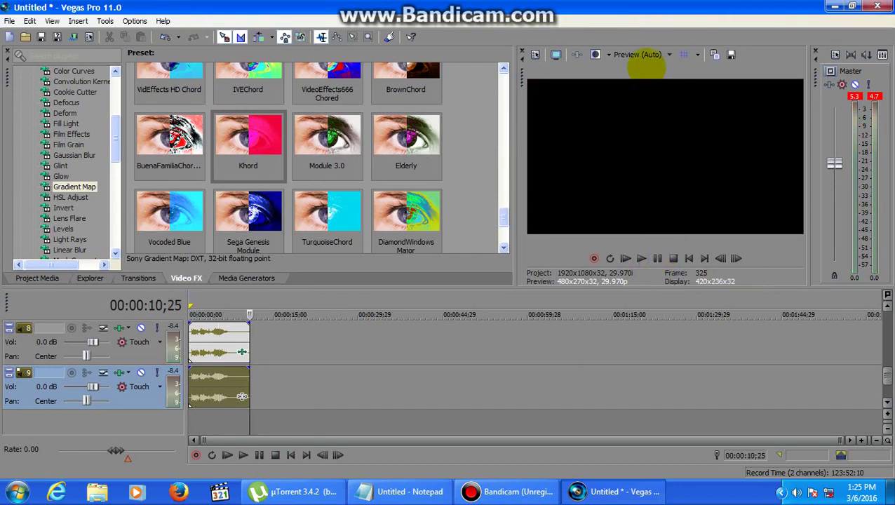
left_click(651, 55)
mouse_move(660, 83)
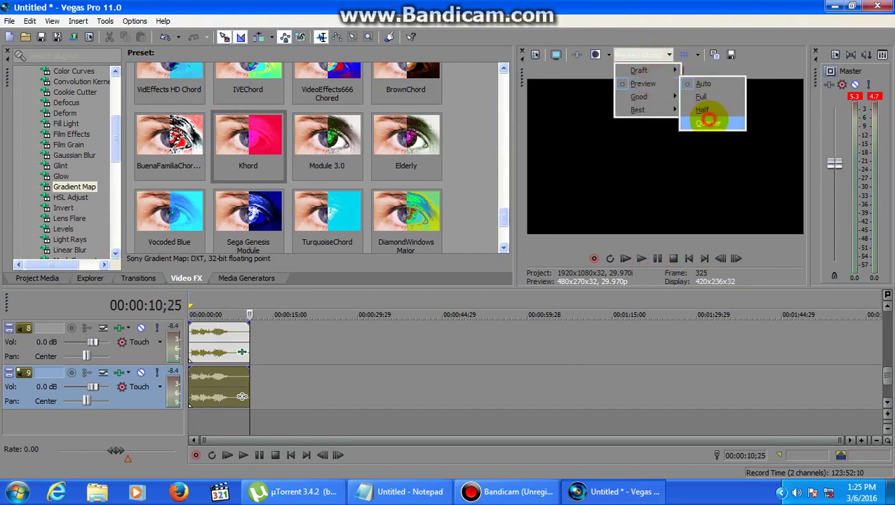
left_click(704, 116)
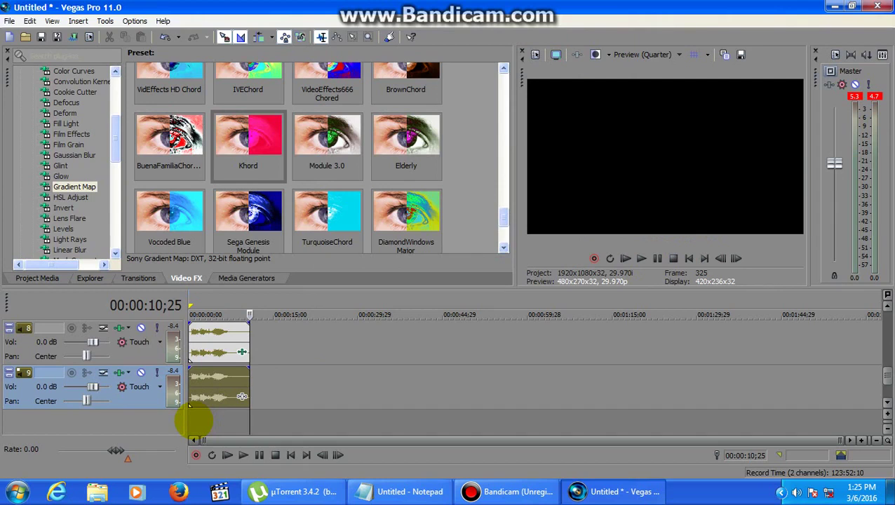
Play the project again, pause it partway through, and switch to the Bandicam window.
left_click(642, 258)
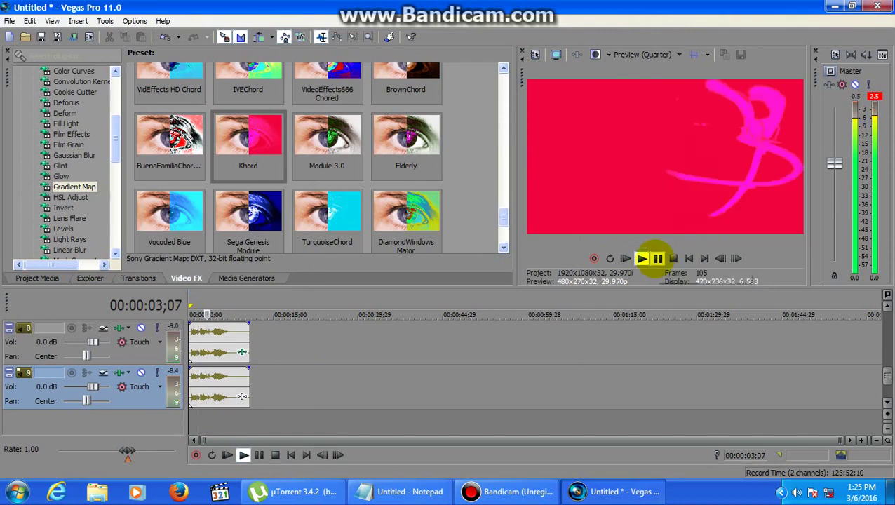
left_click(658, 259)
left_click(504, 485)
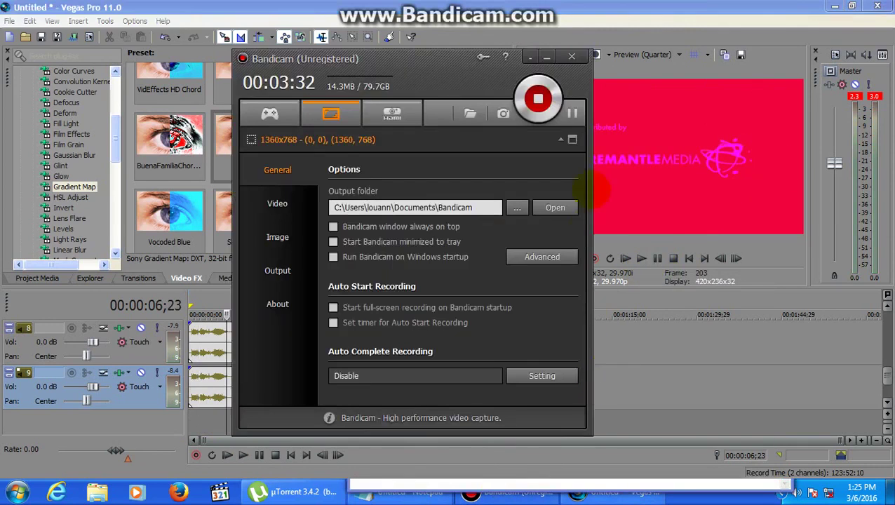